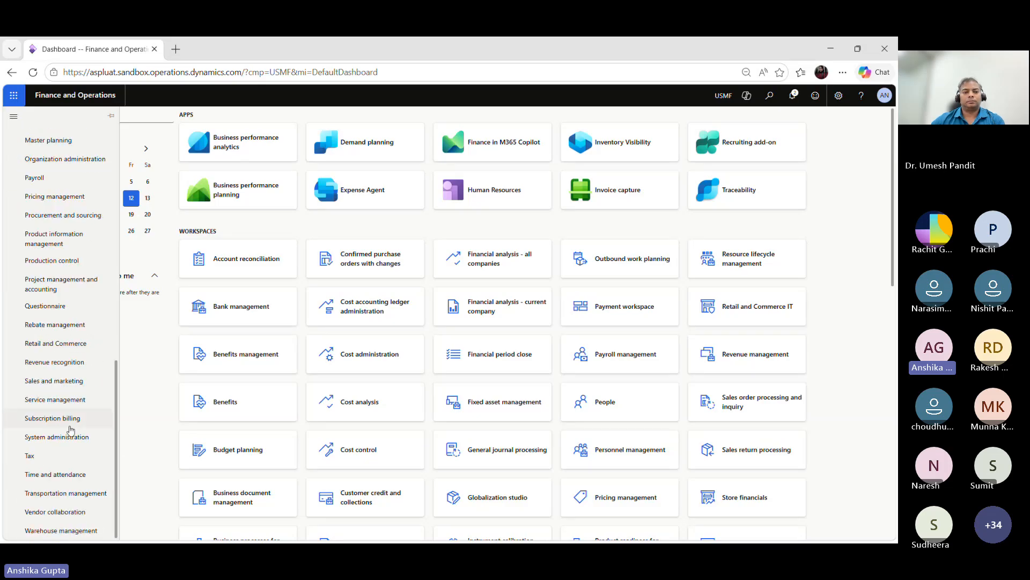
Step: Open Batch jobs under System administration and create a new batch job described Demo_Batch_Job_Training
left_click(71, 435)
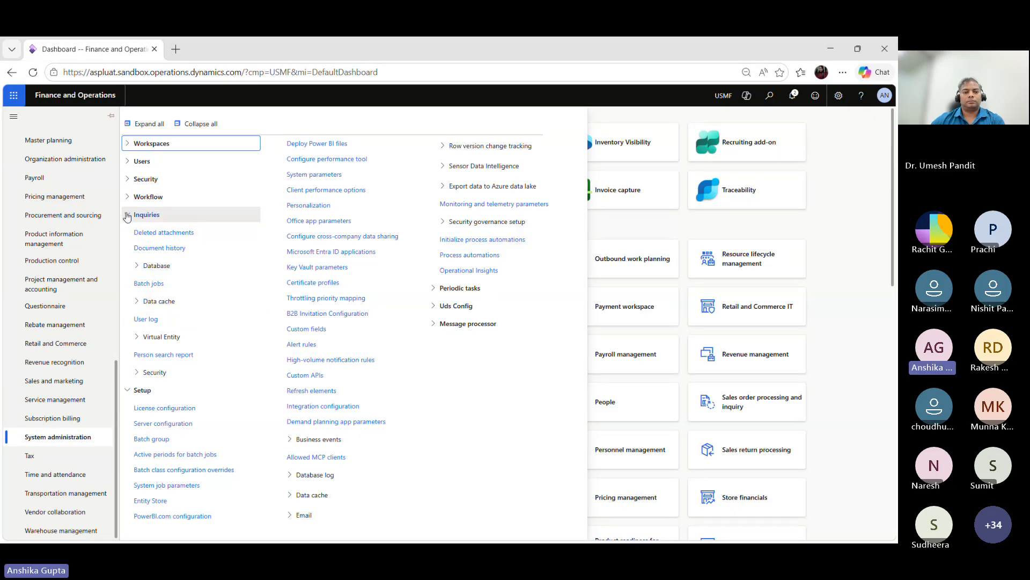
left_click(143, 286)
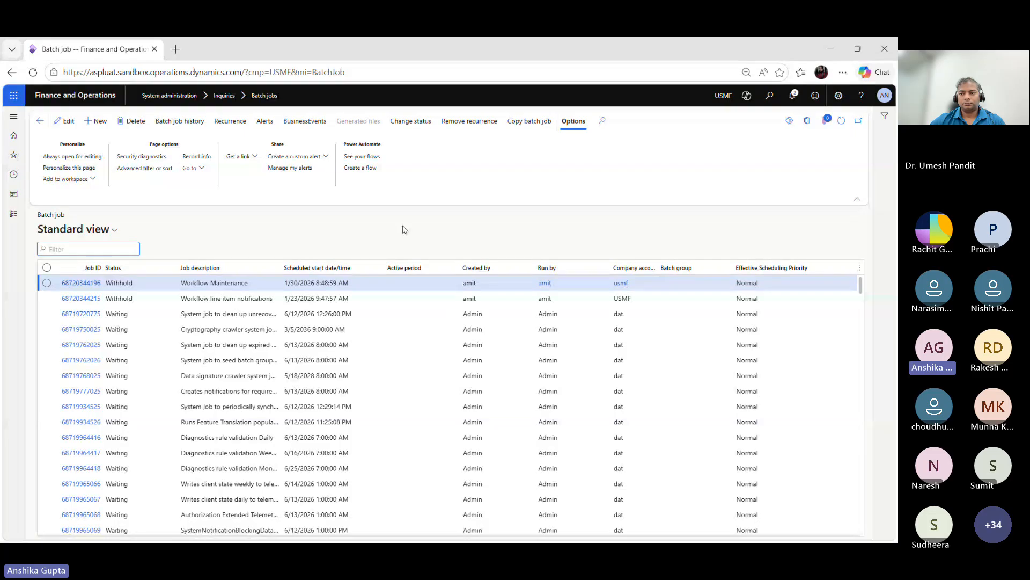
left_click(102, 128)
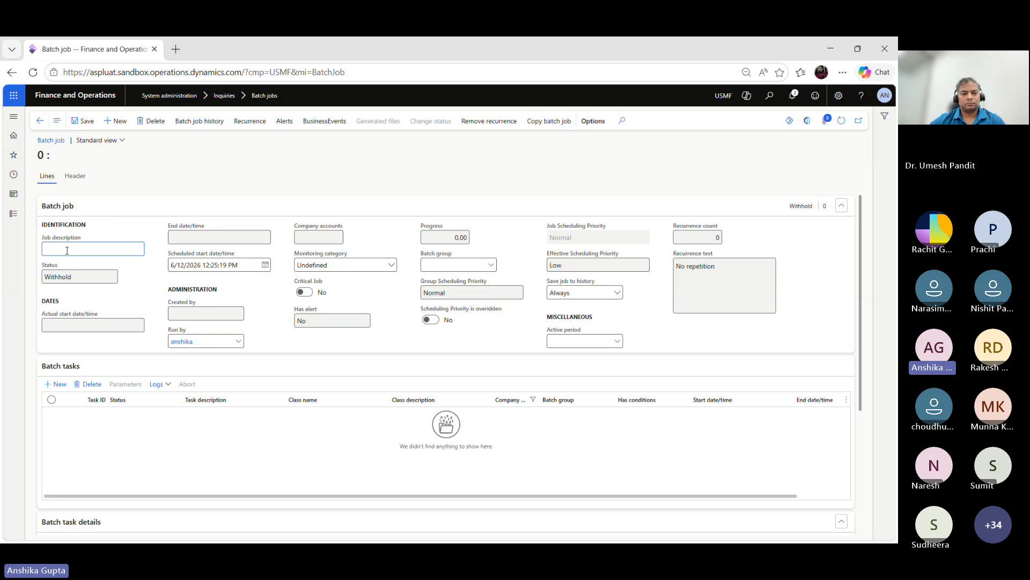
type("Demo_Batch")
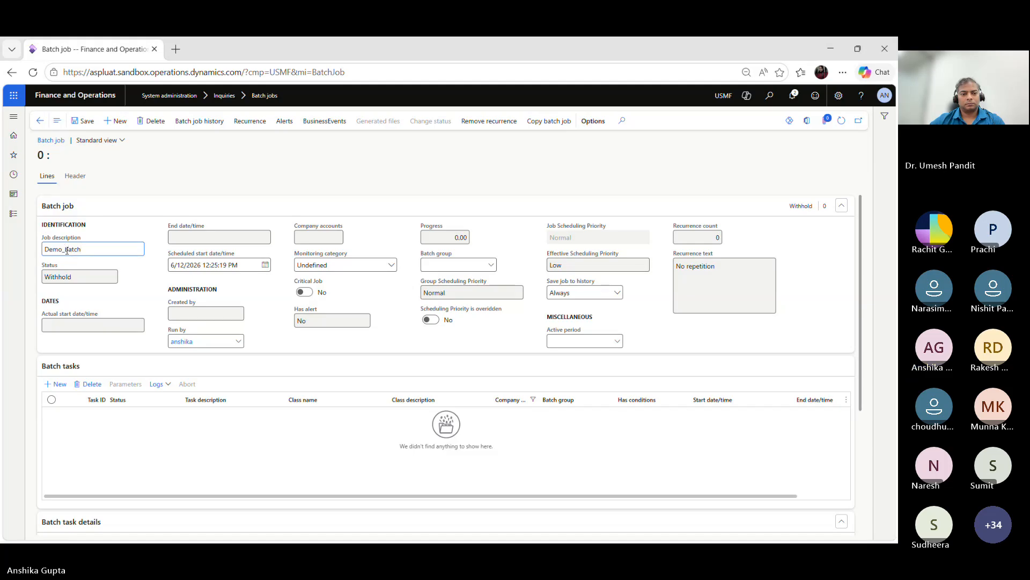
type("_Job_Training")
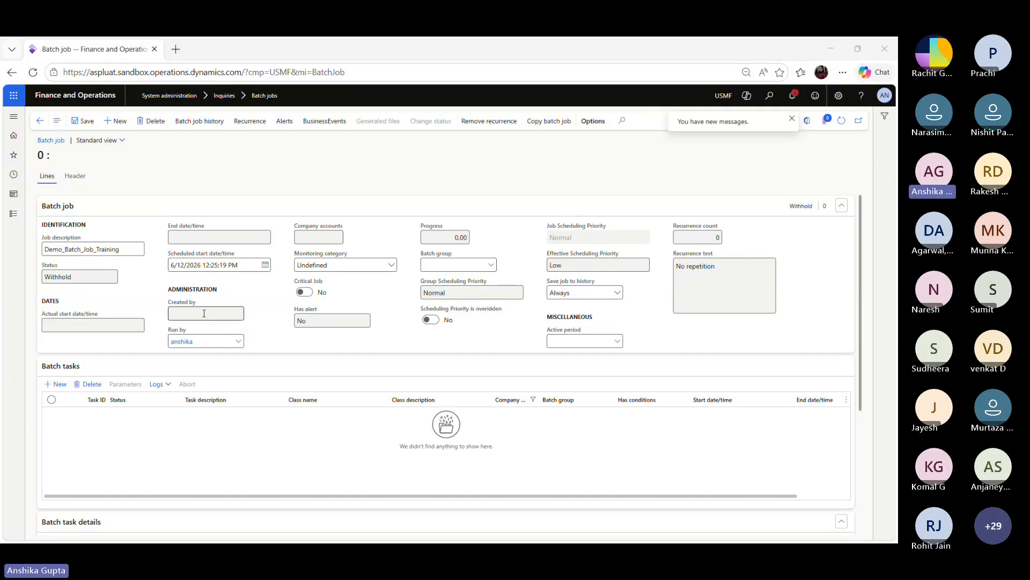
Step: Set the job's Run by user to the current user's account
left_click(234, 351)
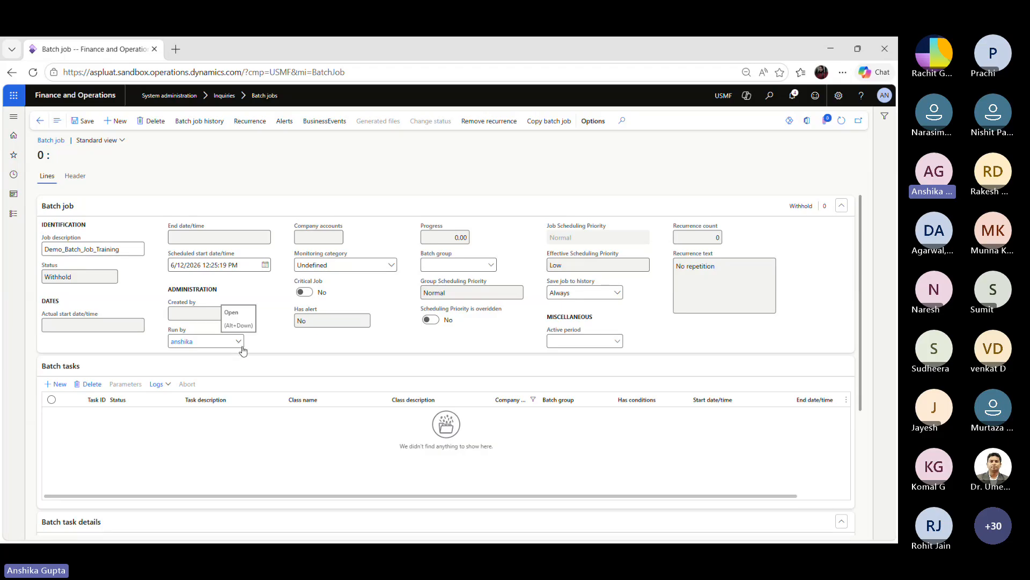
left_click(239, 342)
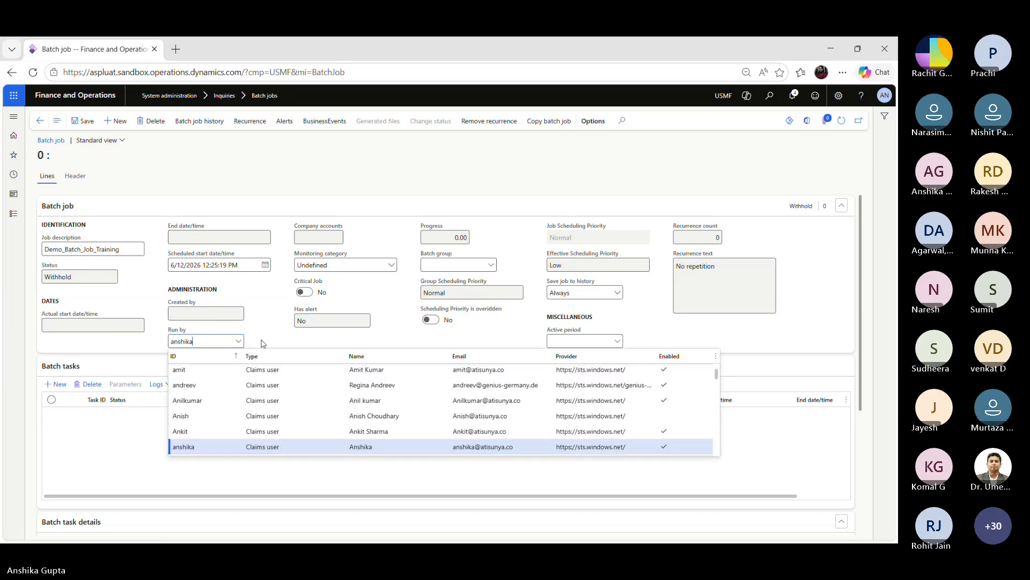
left_click(229, 446)
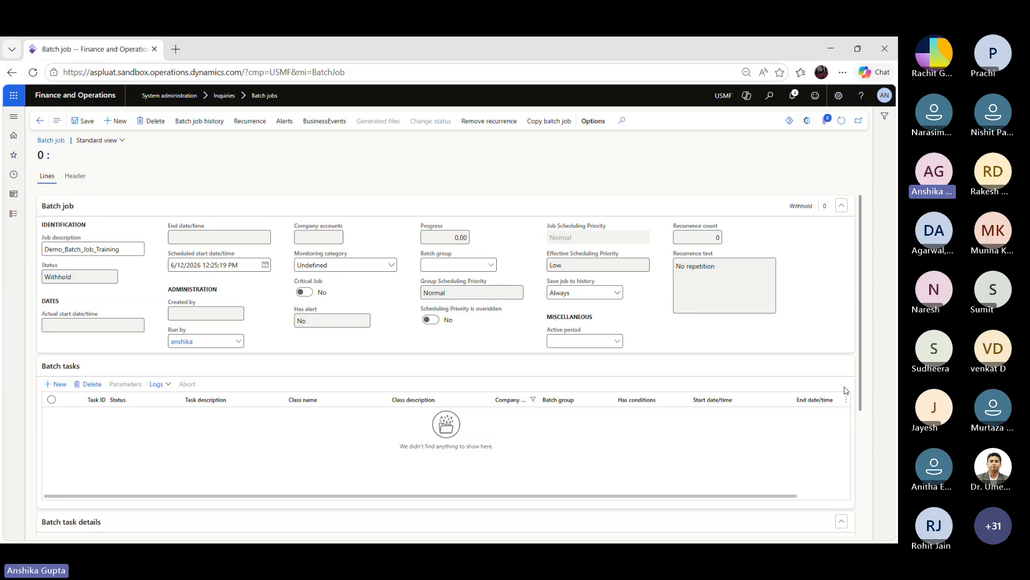
Step: Add a batch task line with the task description Demo batch task
scroll(644, 365, "down", 1)
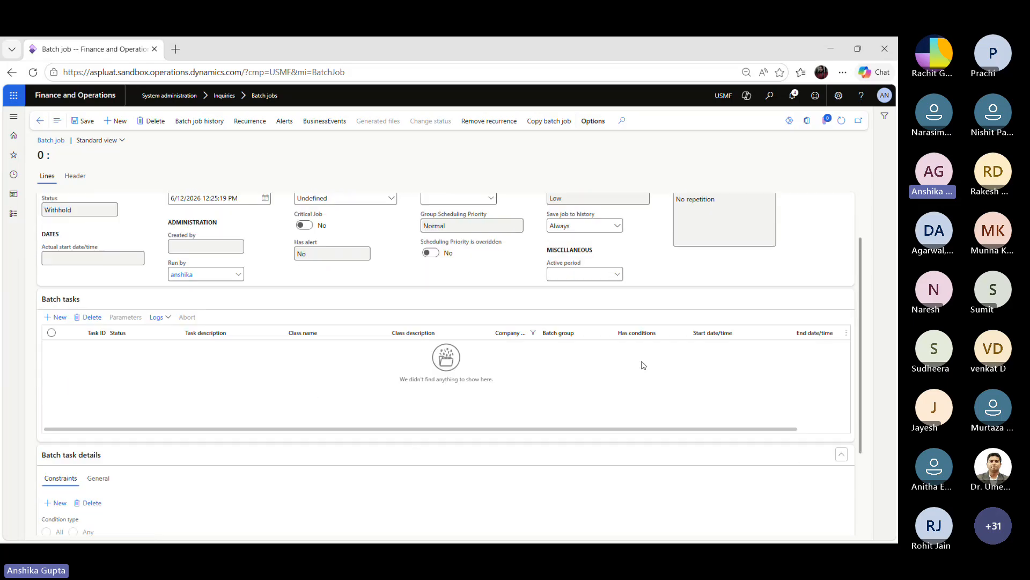
left_click(60, 319)
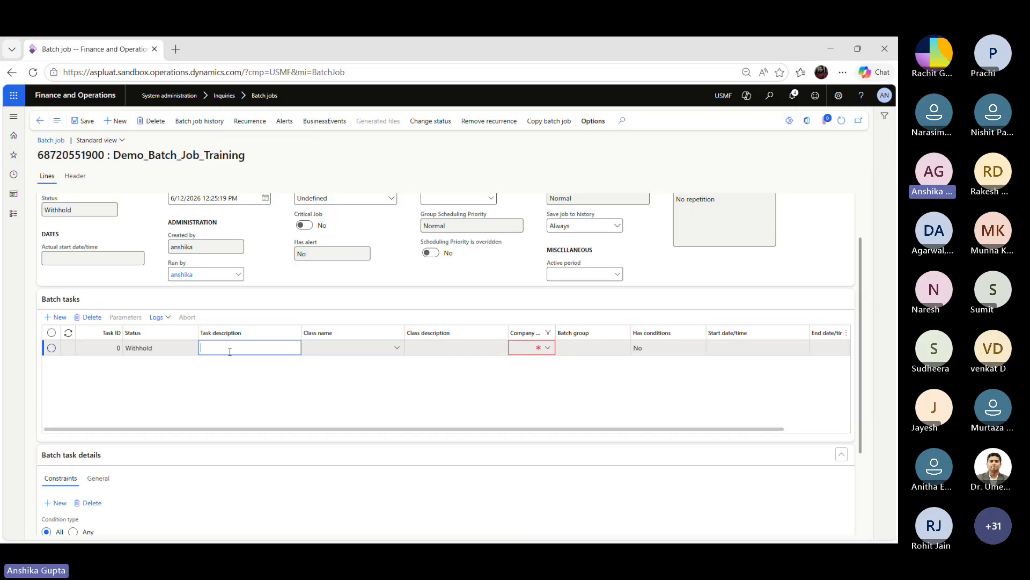
type("Demo ")
type("bta")
type("ch task")
left_click(239, 348)
key("BackSpace")
key("BackSpace")
key("BackSpace")
key("BackSpace")
type("atch")
Step: Set the task's class to SysWorkflowNotificationManager and its company to USMF
left_click(398, 352)
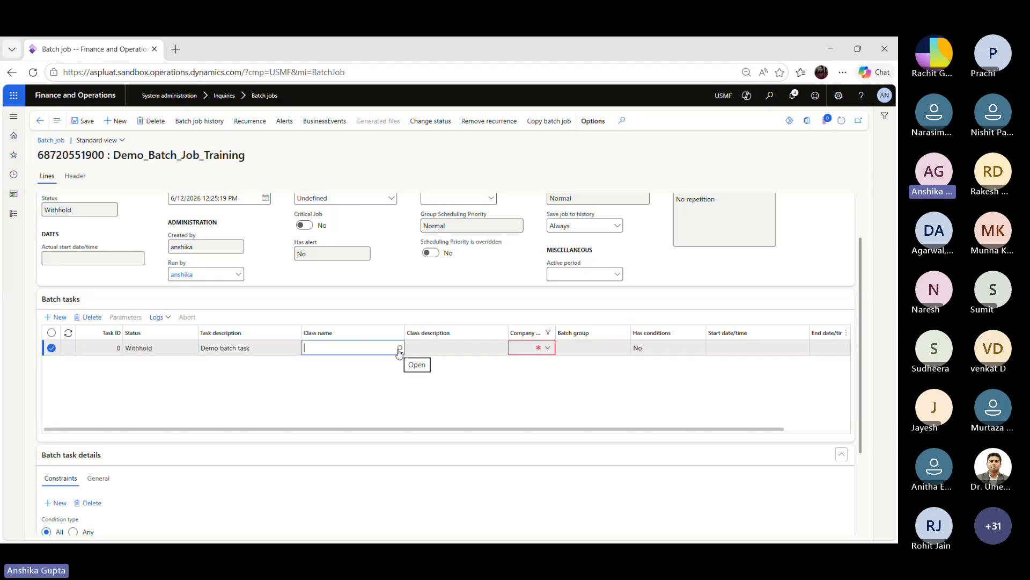
left_click(399, 350)
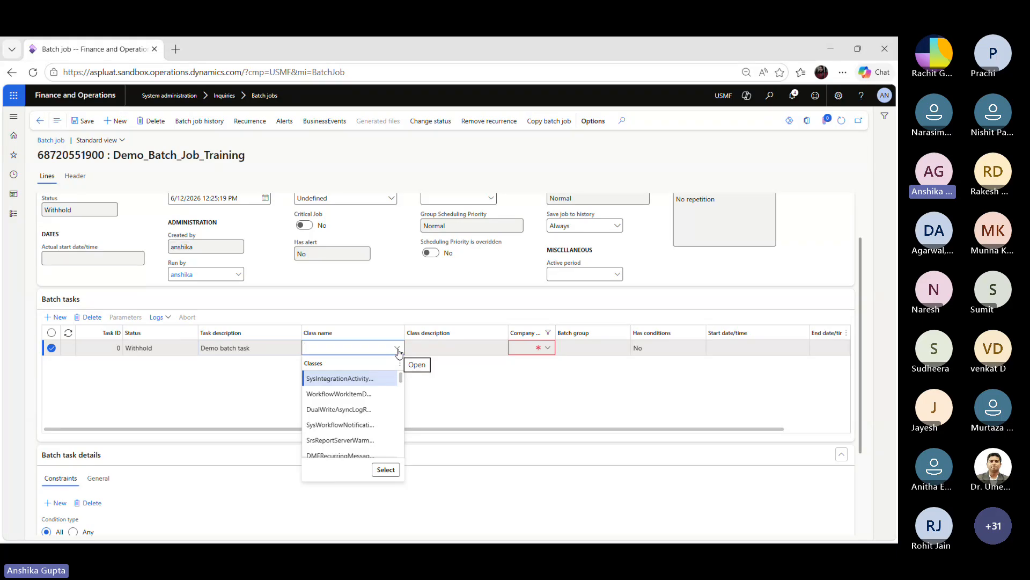
left_click(349, 425)
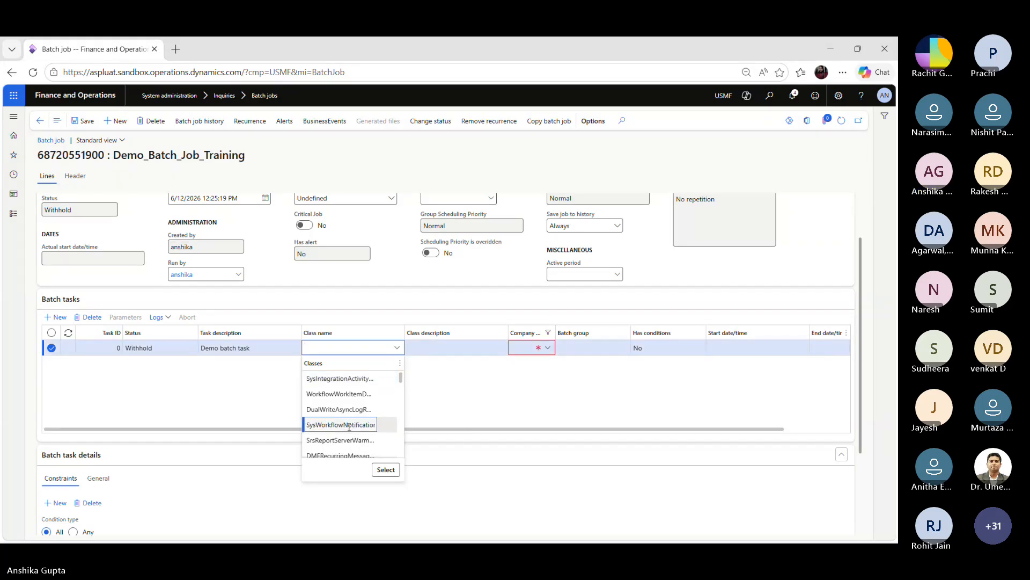
left_click(385, 470)
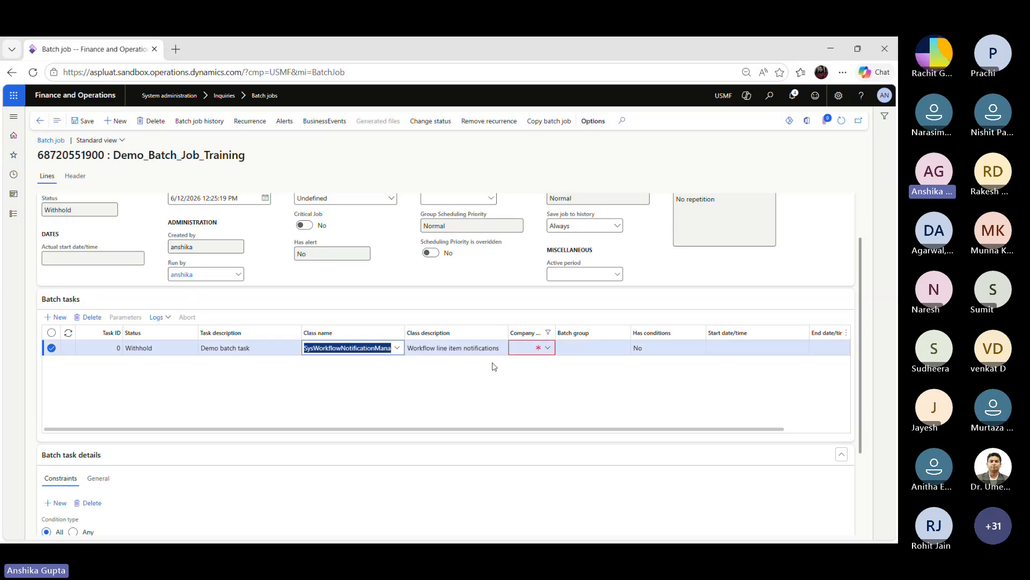
left_click(548, 348)
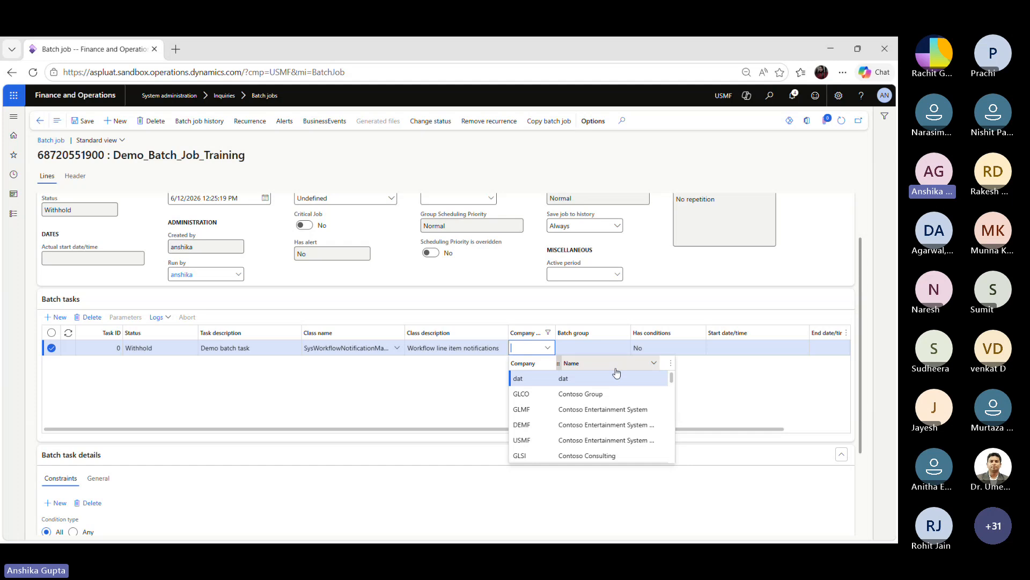
left_click(569, 441)
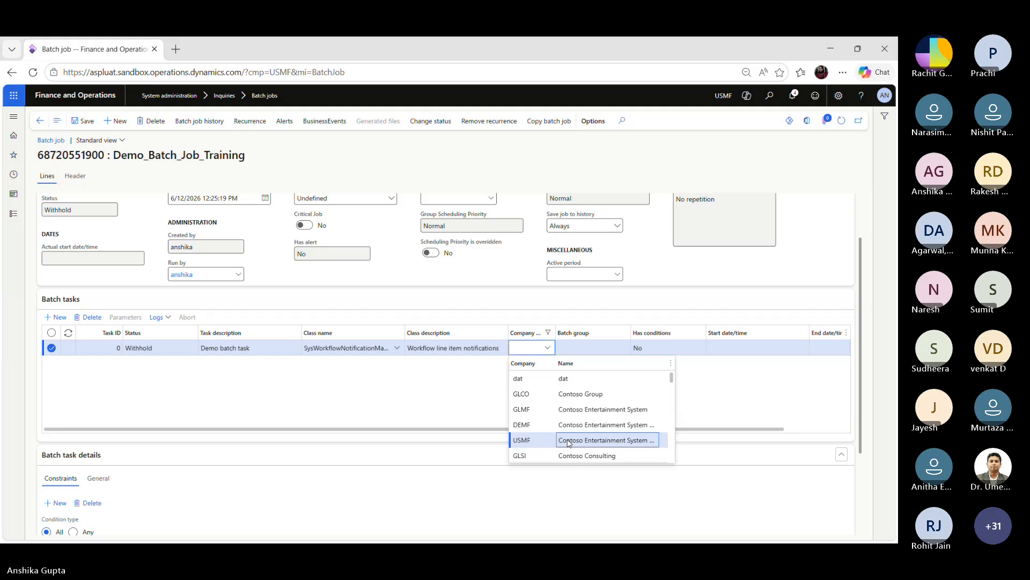
left_click(570, 441)
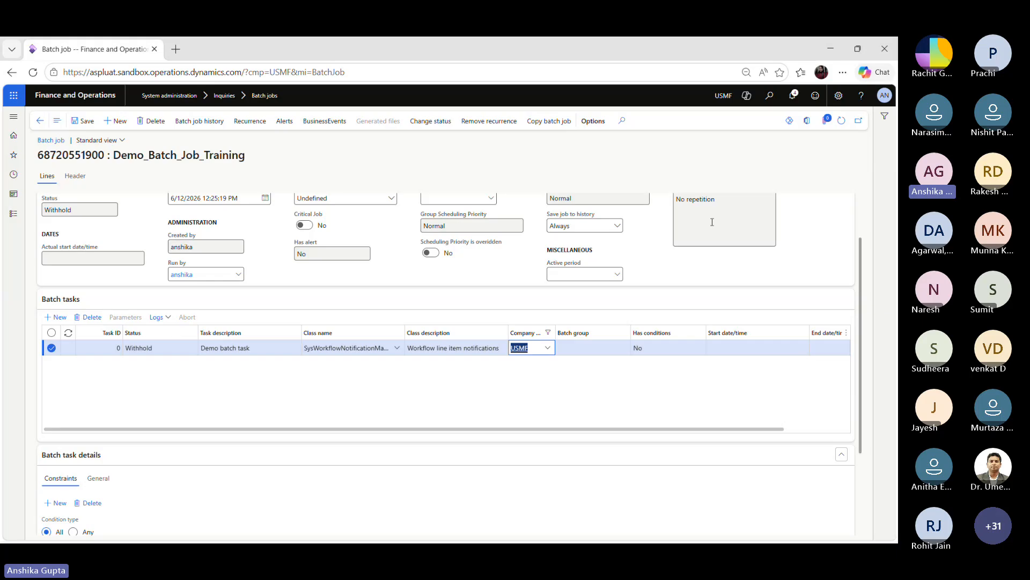
Step: Open the job's recurrence and set the start date 6/12/2026 and start time 08:00:00 PM
left_click(256, 128)
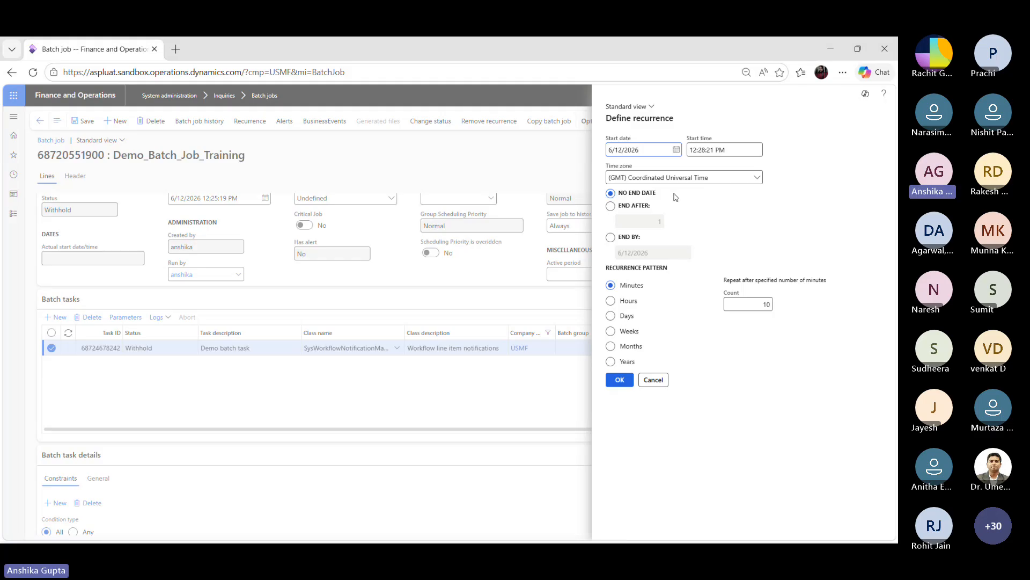
left_click(673, 148)
left_click(676, 149)
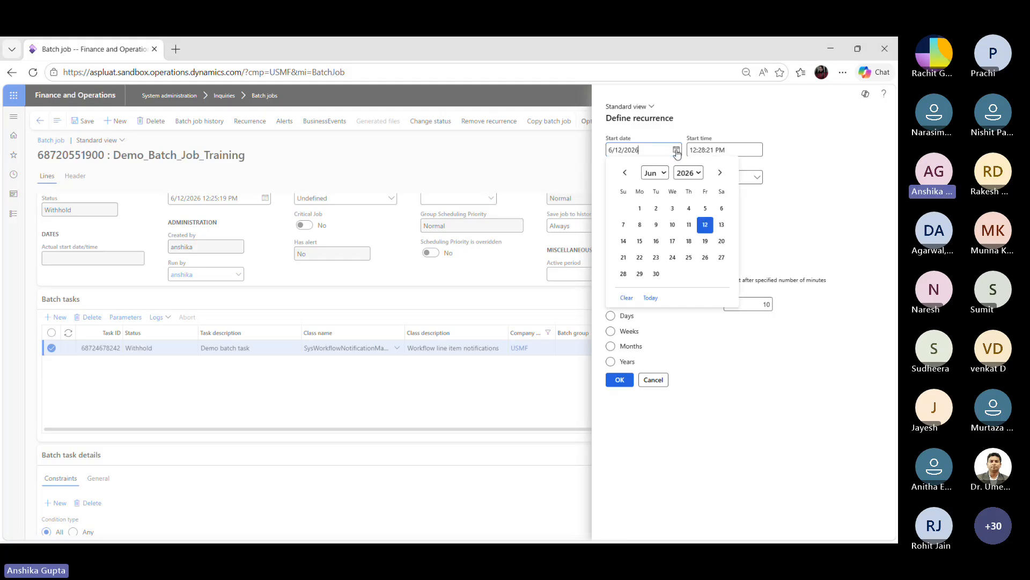
left_click(703, 224)
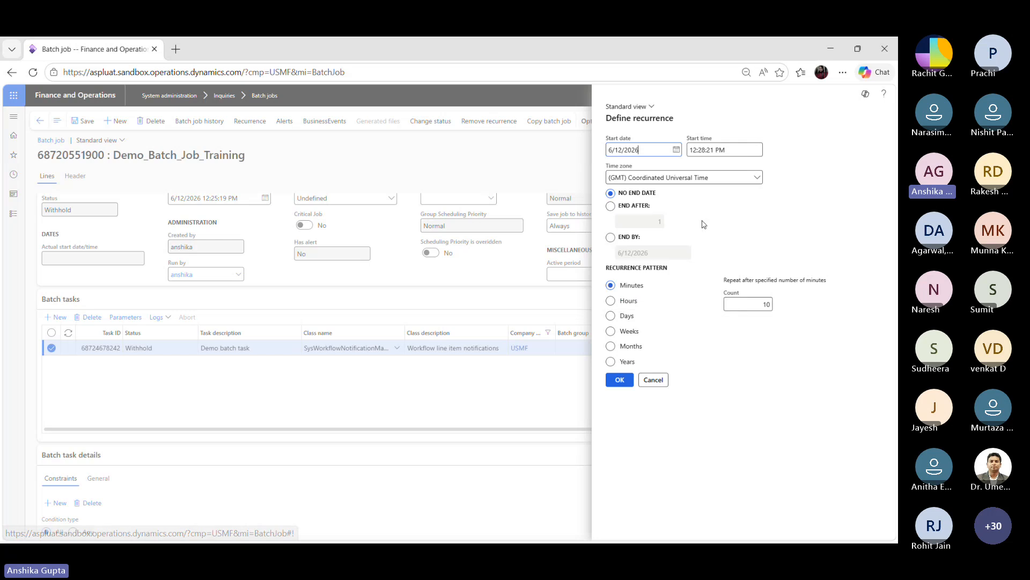
left_click(679, 154)
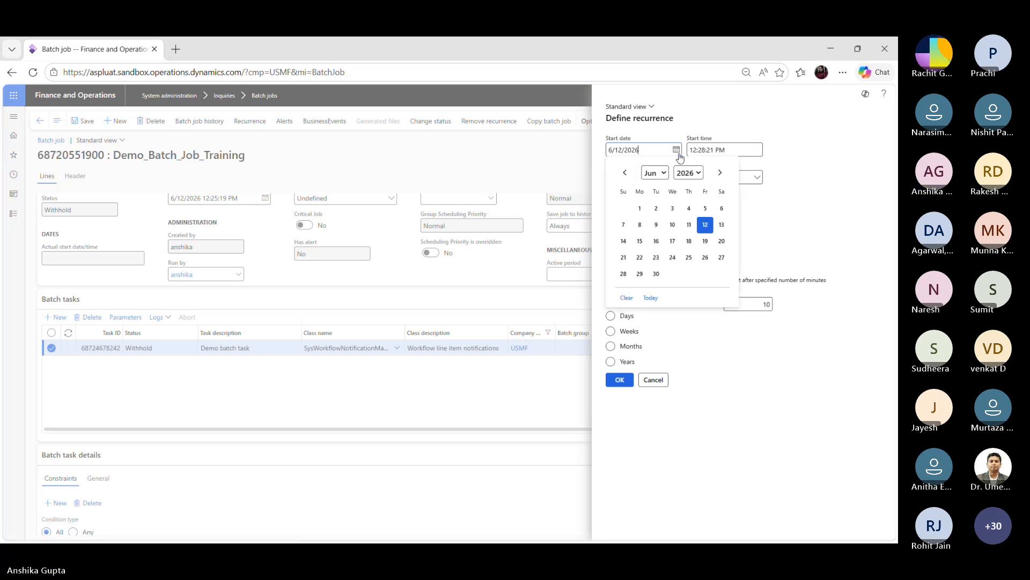
left_click(737, 150)
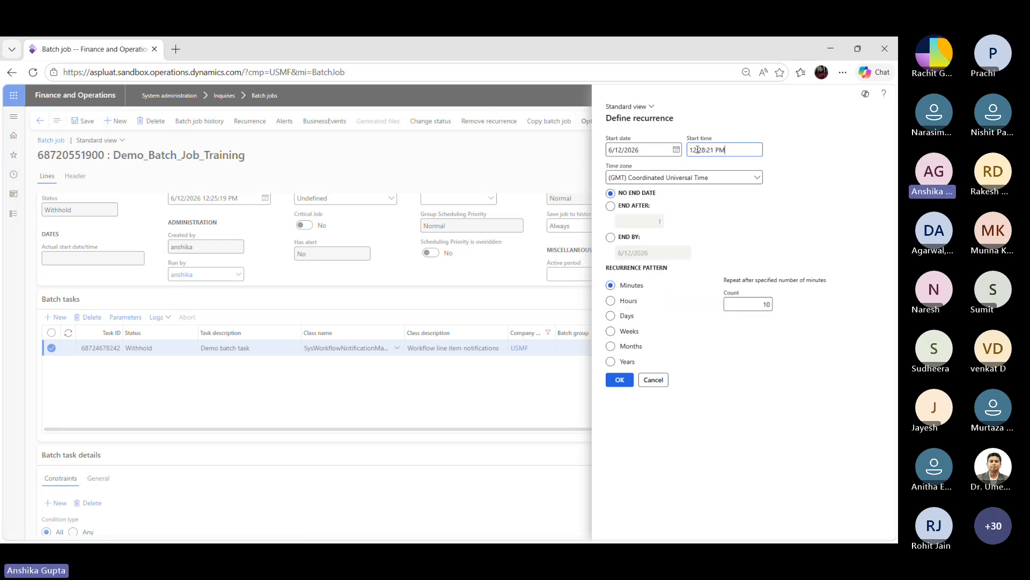
left_click_drag(694, 149, 733, 151)
key("BackSpace")
key("BackSpace")
type("8 PM")
Step: Set the recurrence to end after 5 occurrences, keeping Coordinated Universal Time as time zone
left_click(744, 202)
left_click(758, 177)
scroll(779, 194, "up", 3)
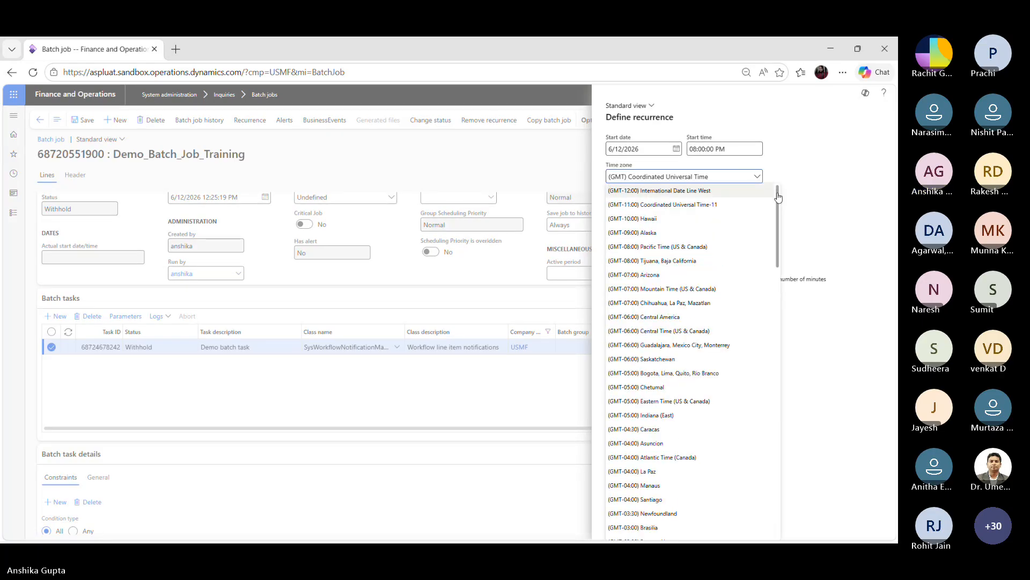
left_click(812, 207)
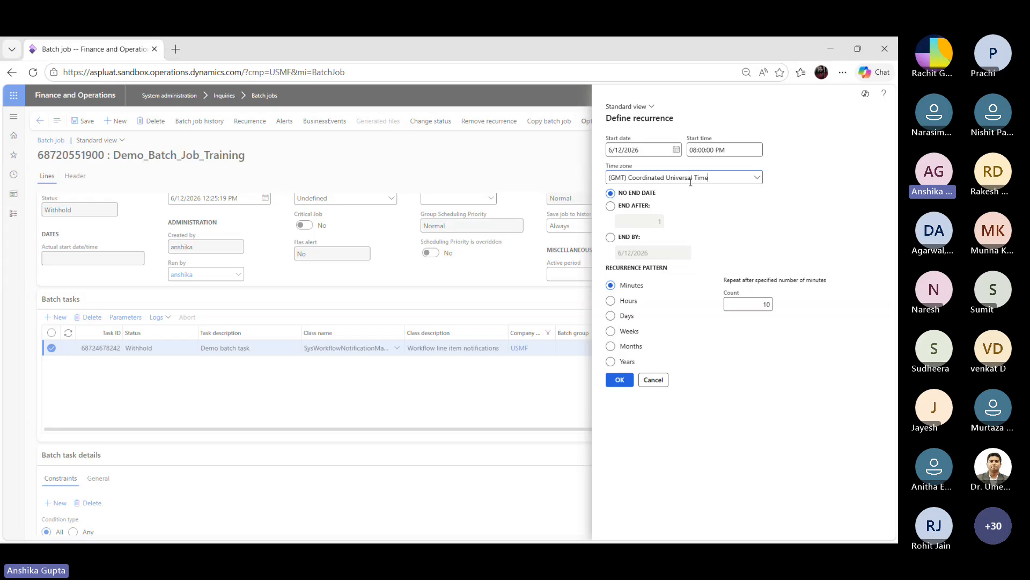
left_click(611, 207)
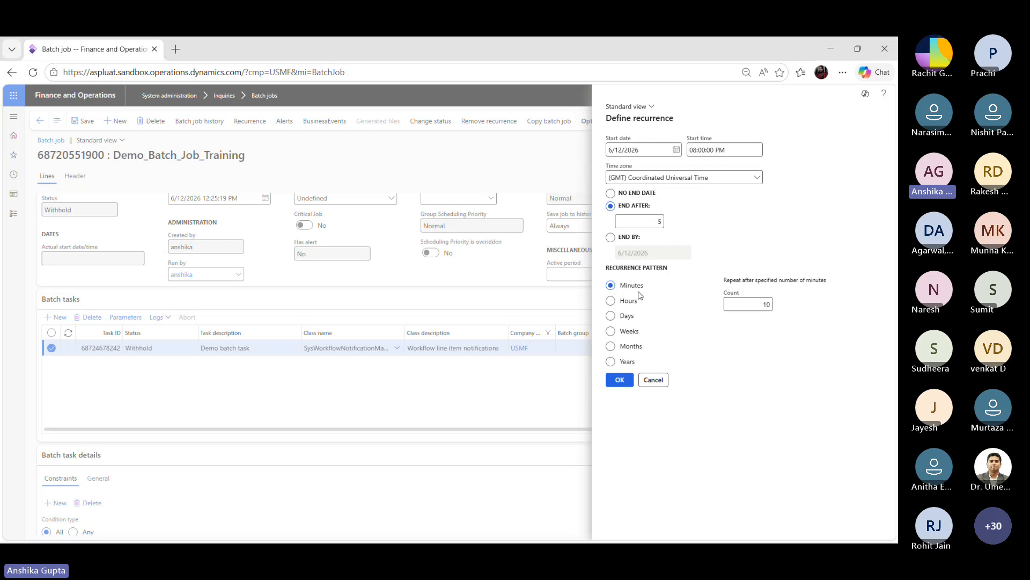
Step: Set the recurrence to repeat every 6 minutes and confirm the recurrence
double_click(767, 304)
left_click(765, 305)
type("6")
key("BackSpace")
double_click(767, 304)
type("6")
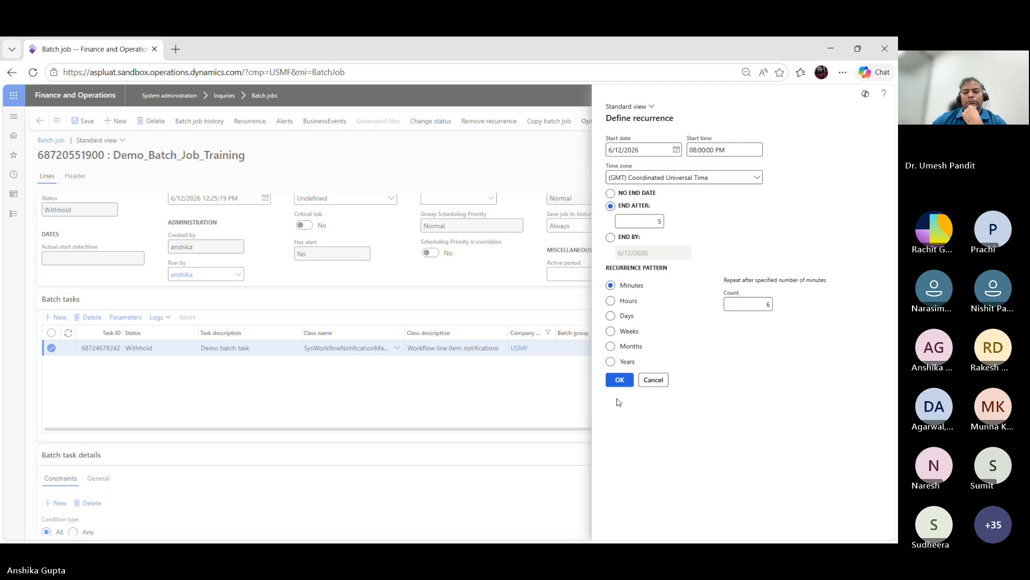
left_click(619, 378)
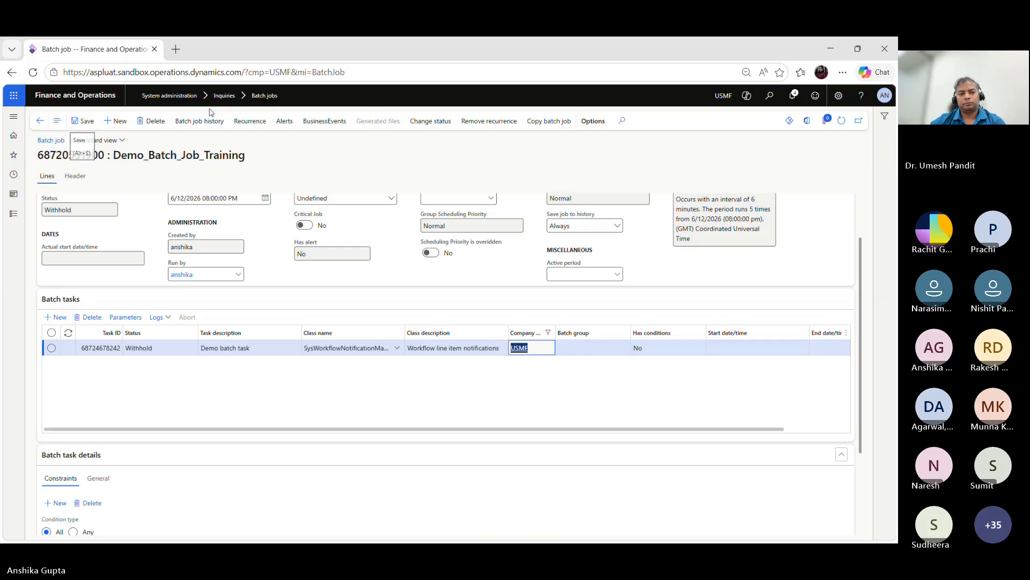
Step: Save the batch job
left_click(426, 120)
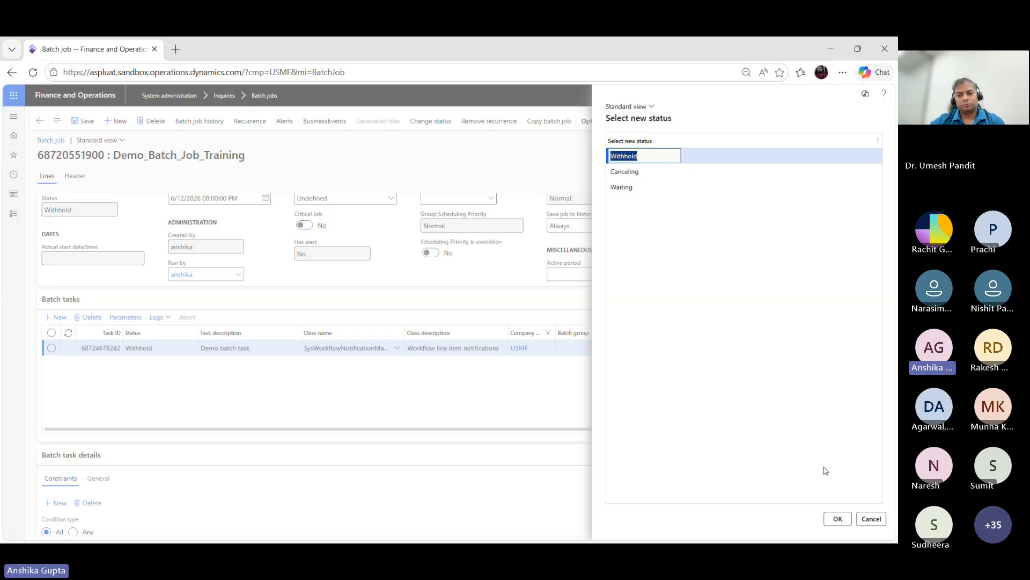
left_click(870, 525)
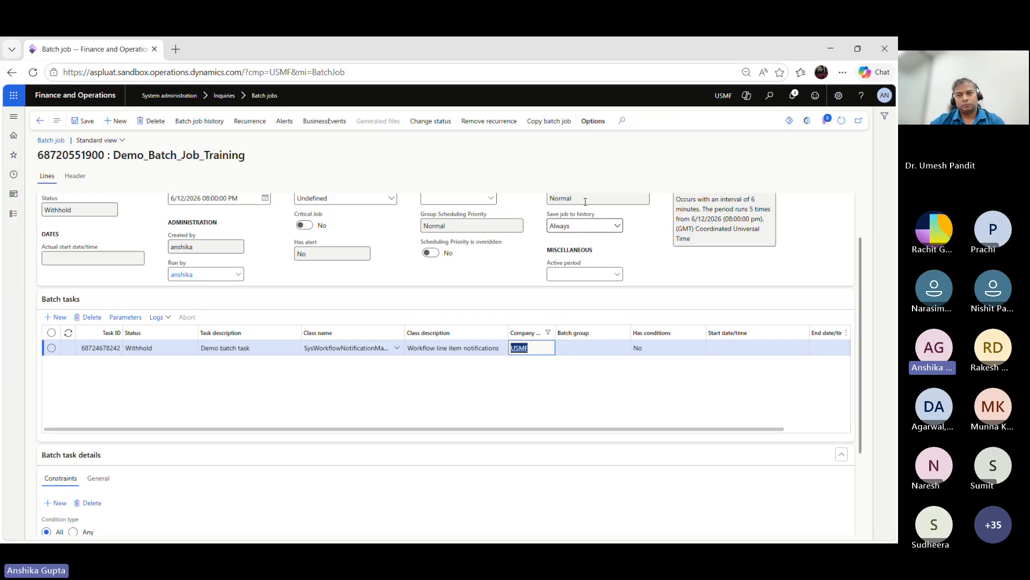
left_click(88, 122)
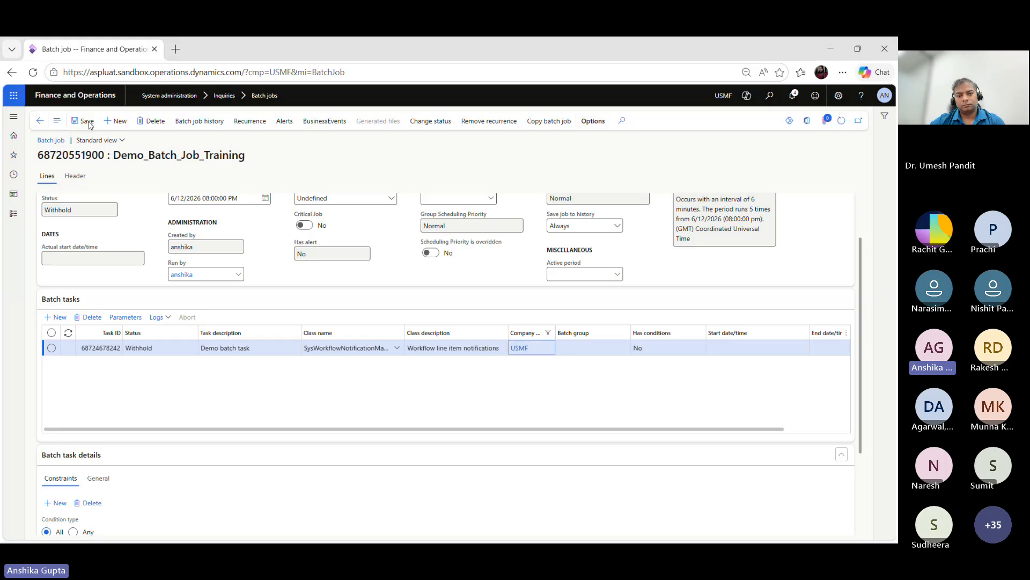
Step: Return to the batch job list and change the Demo_Batch_Job_Training job's status to Waiting
left_click(40, 122)
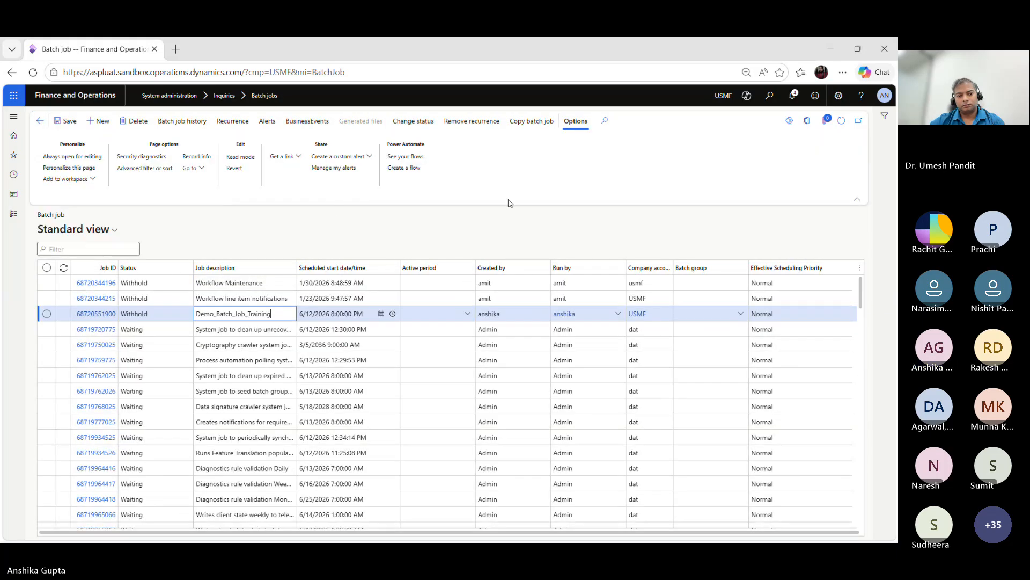
left_click(267, 312)
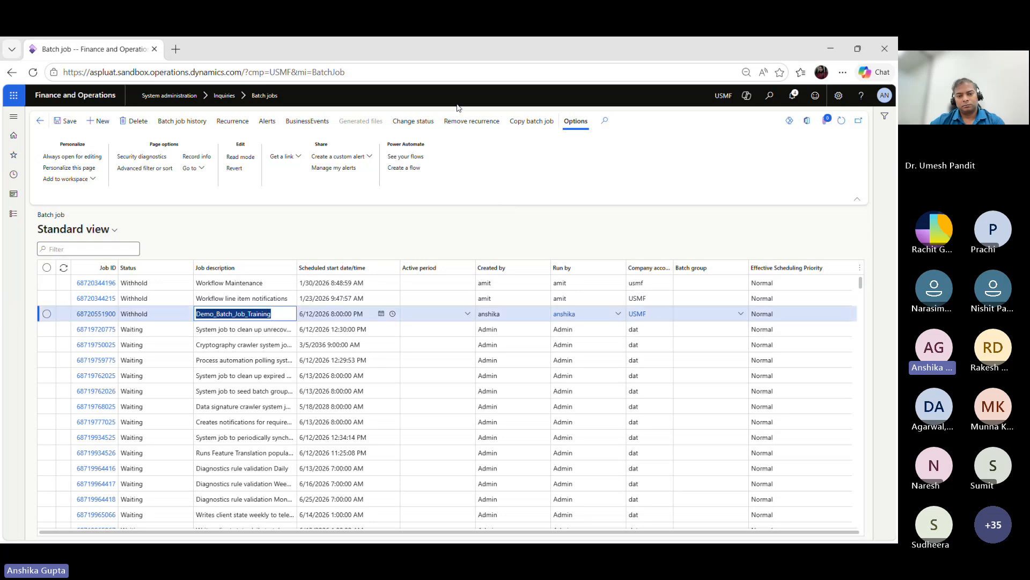
left_click(428, 123)
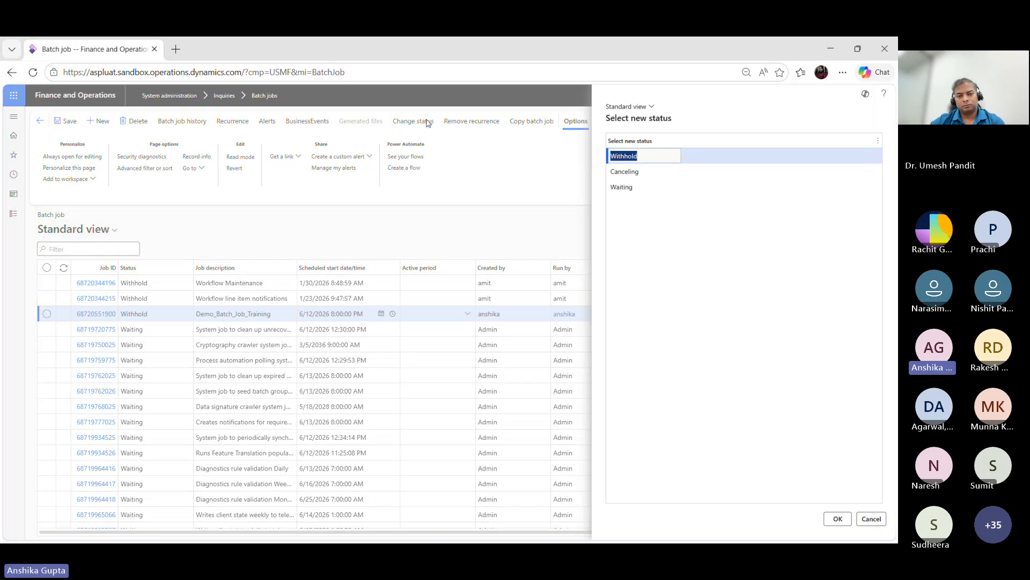
left_click(632, 191)
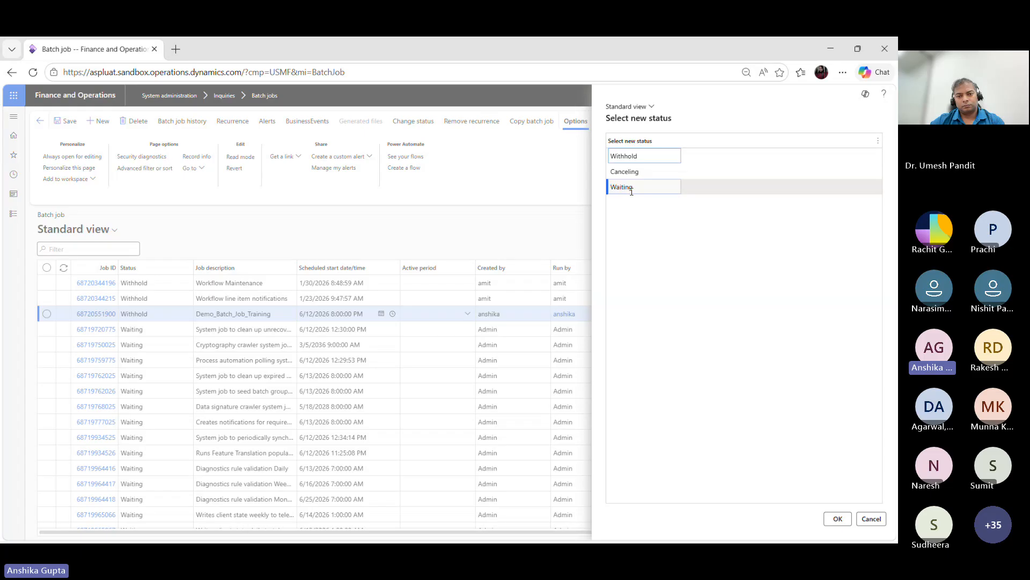
left_click(838, 519)
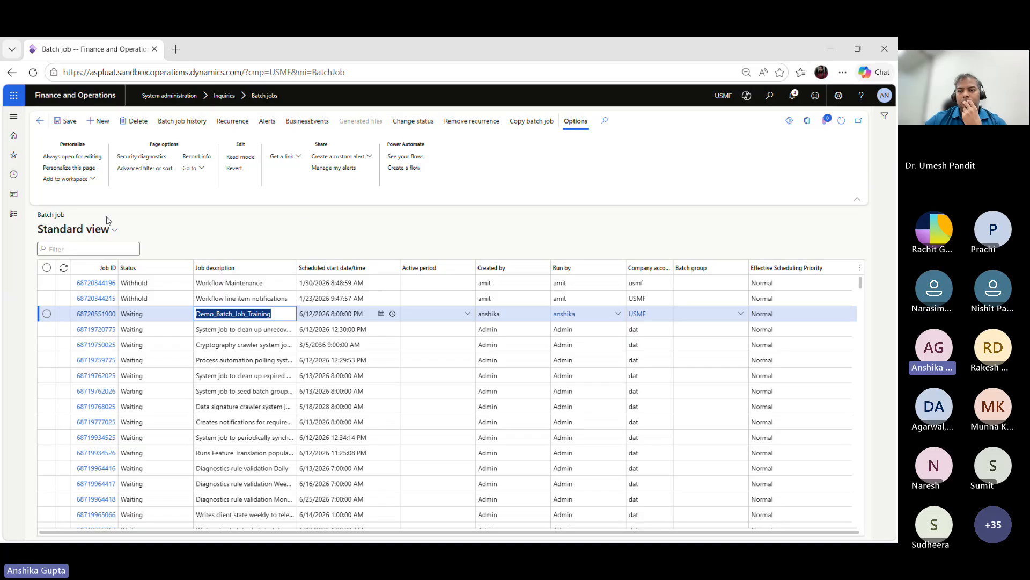
Step: Open the Active periods for batch jobs page under System administration setup
left_click(12, 219)
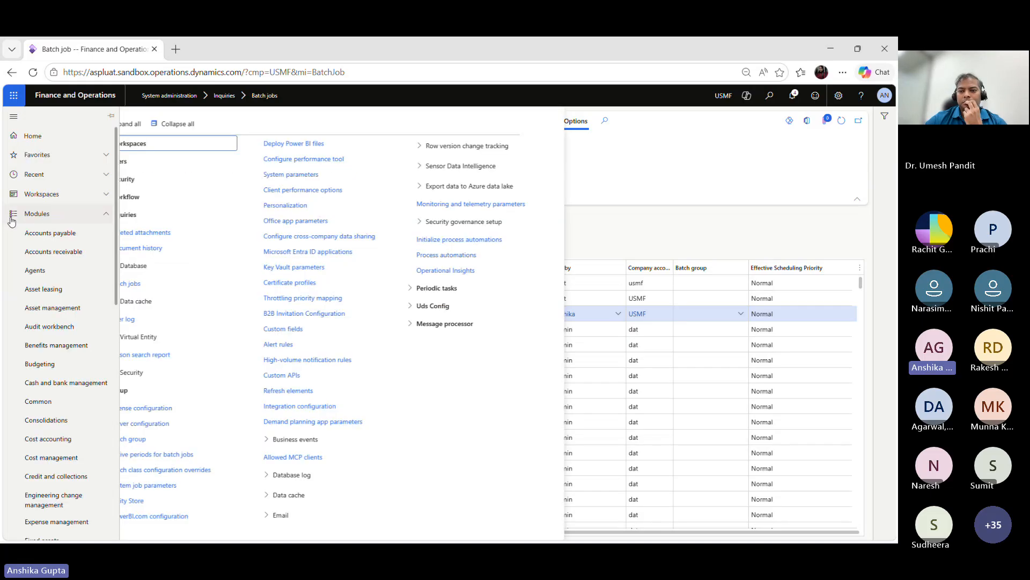
scroll(112, 413, "down", 5)
left_click_drag(124, 411, 124, 414)
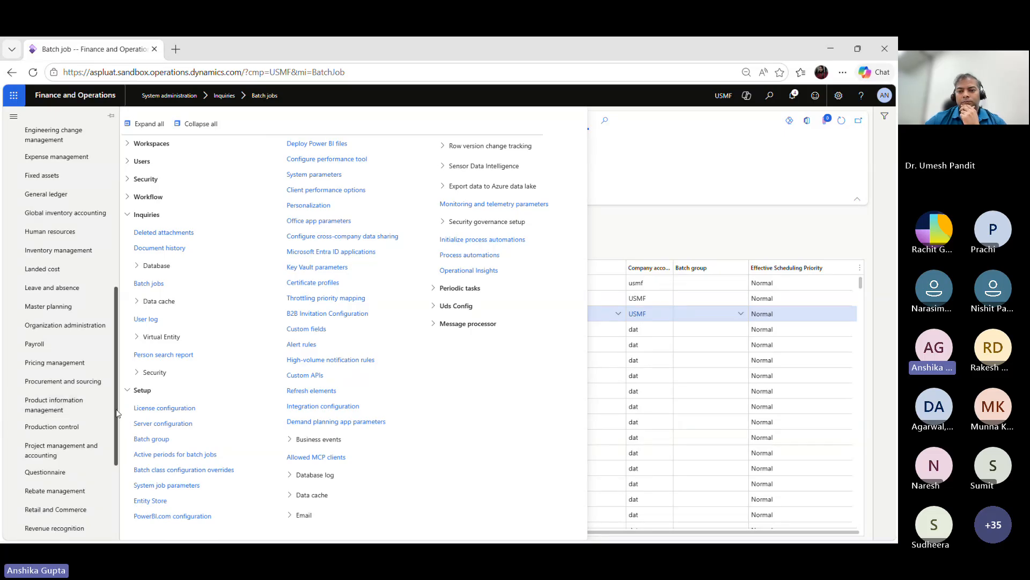
scroll(117, 413, "down", 3)
left_click(97, 437)
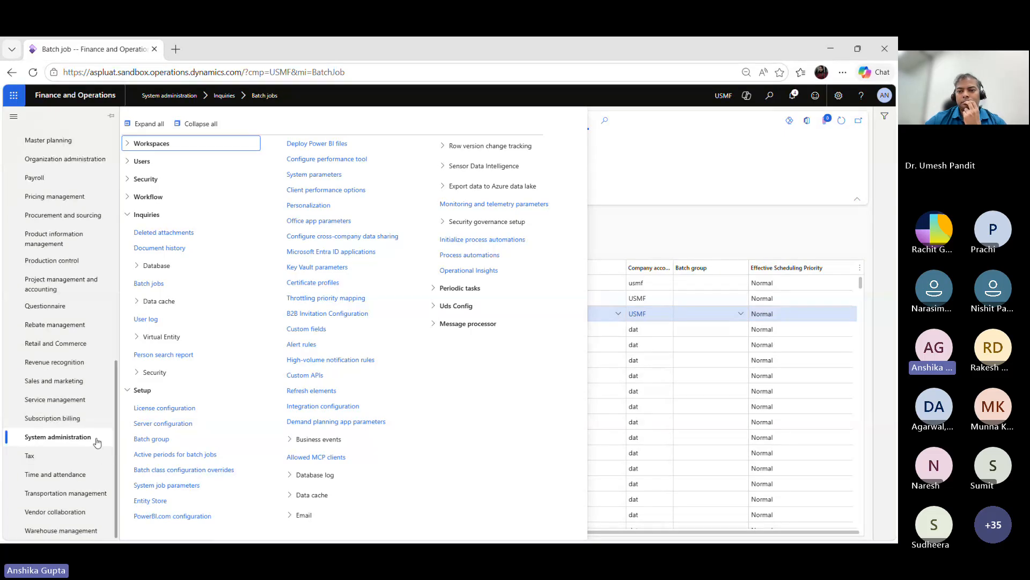
left_click(169, 455)
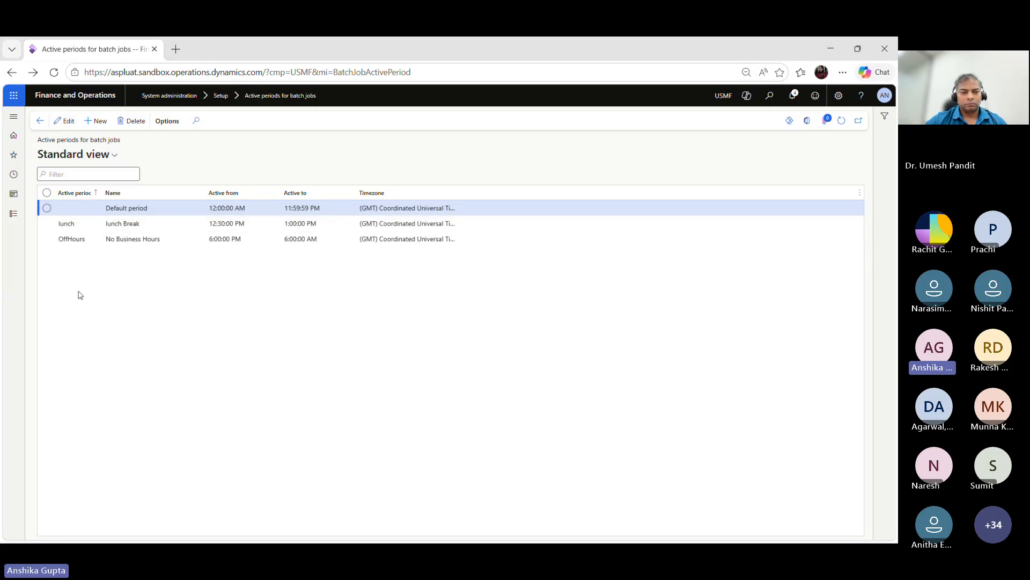
Step: Go back to the Batch jobs list under System administration inquiries and refresh it
left_click(12, 216)
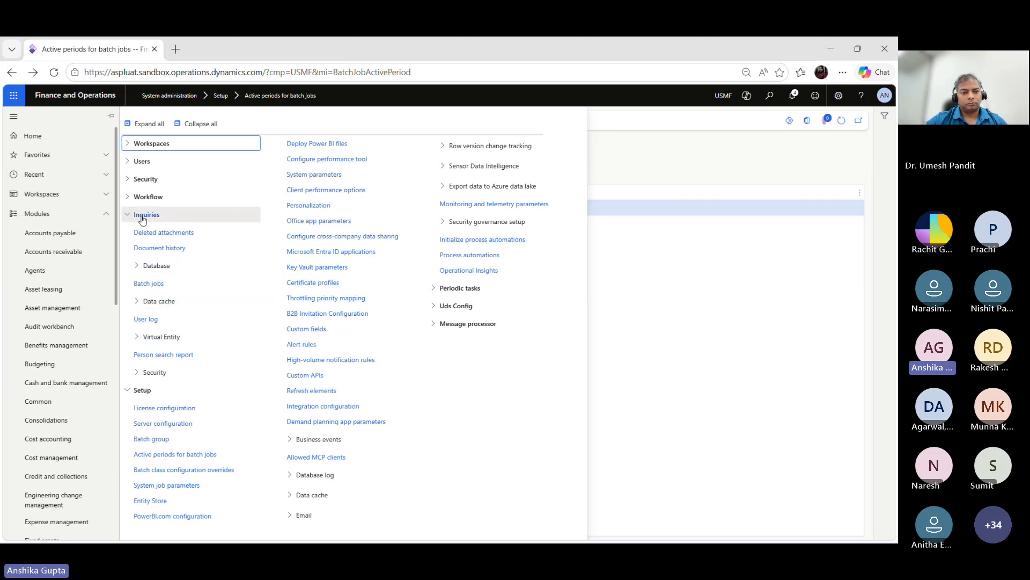
left_click(147, 285)
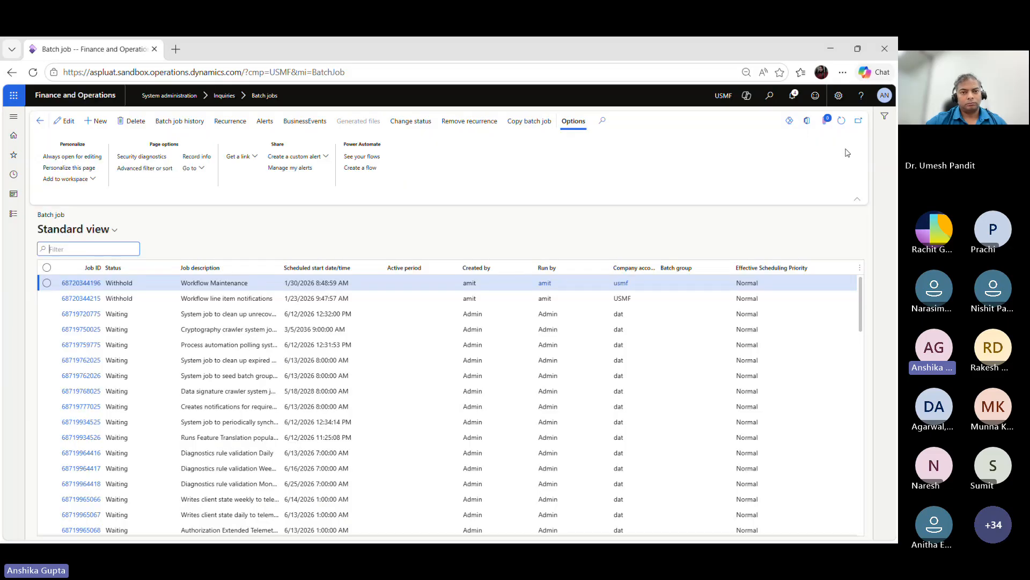
left_click(842, 121)
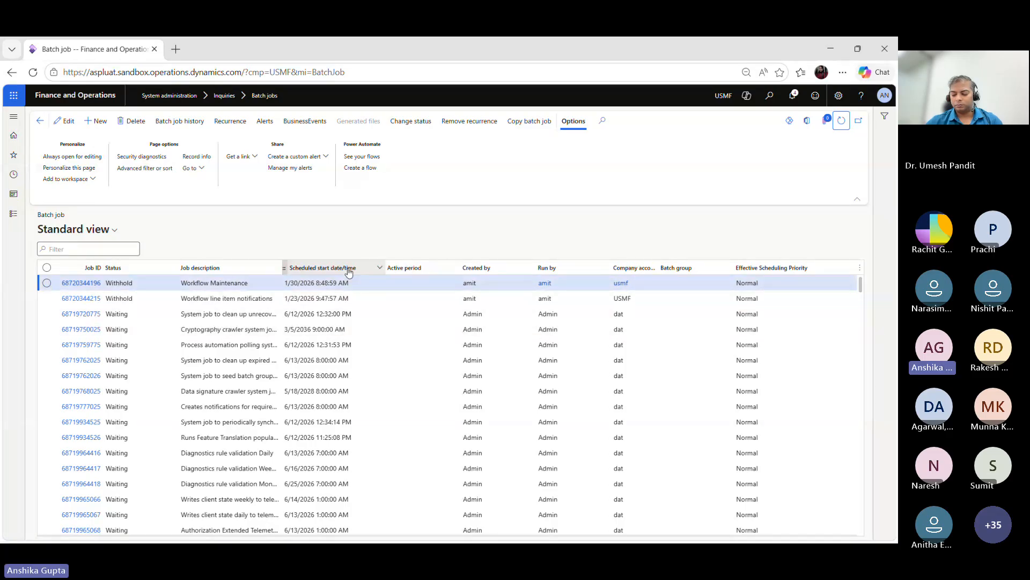
Step: Filter the batch jobs by scheduled start date/time being exactly 6/12/2026
left_click(379, 268)
left_click(379, 268)
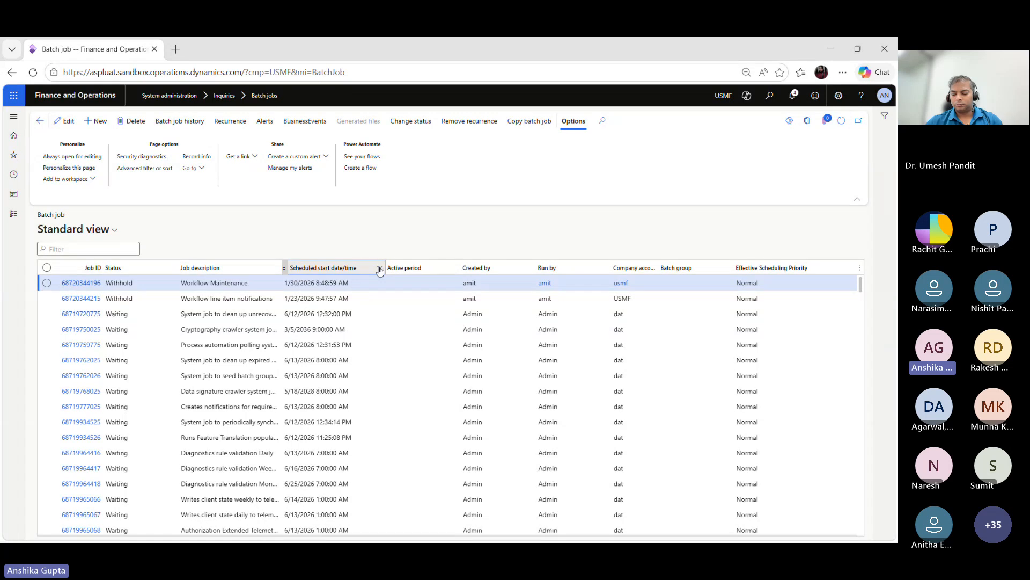
left_click(380, 268)
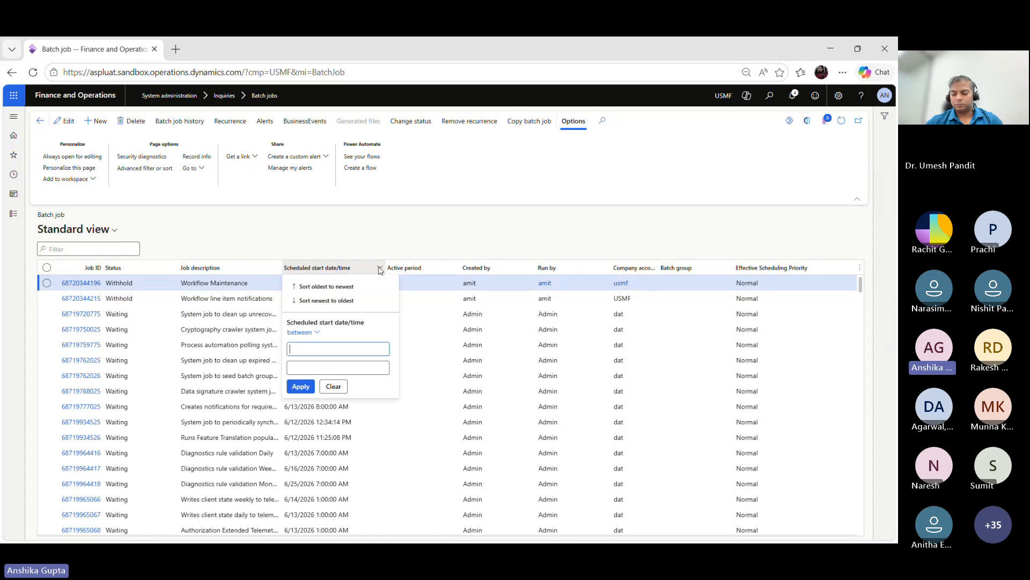
left_click(314, 334)
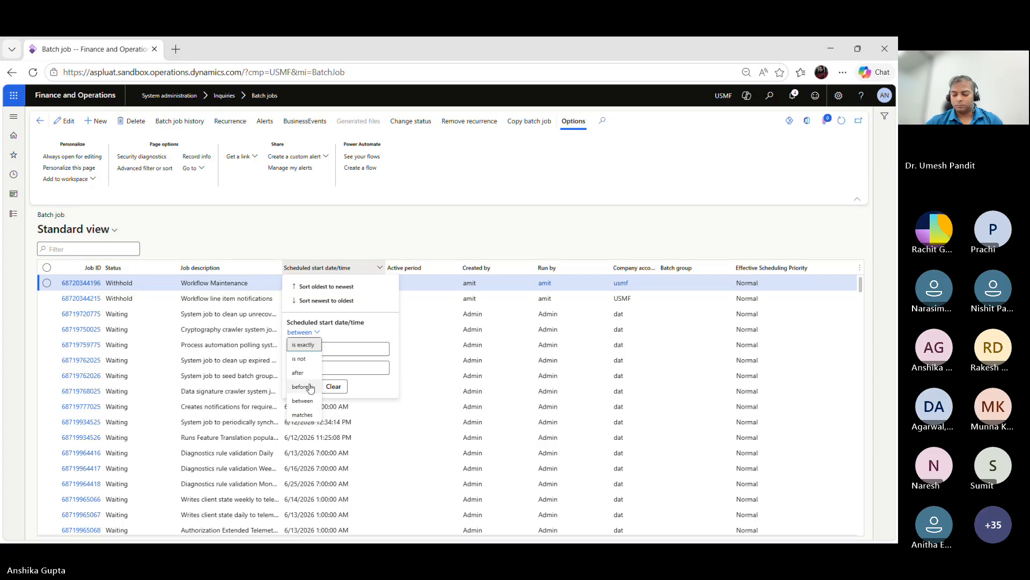
left_click(307, 402)
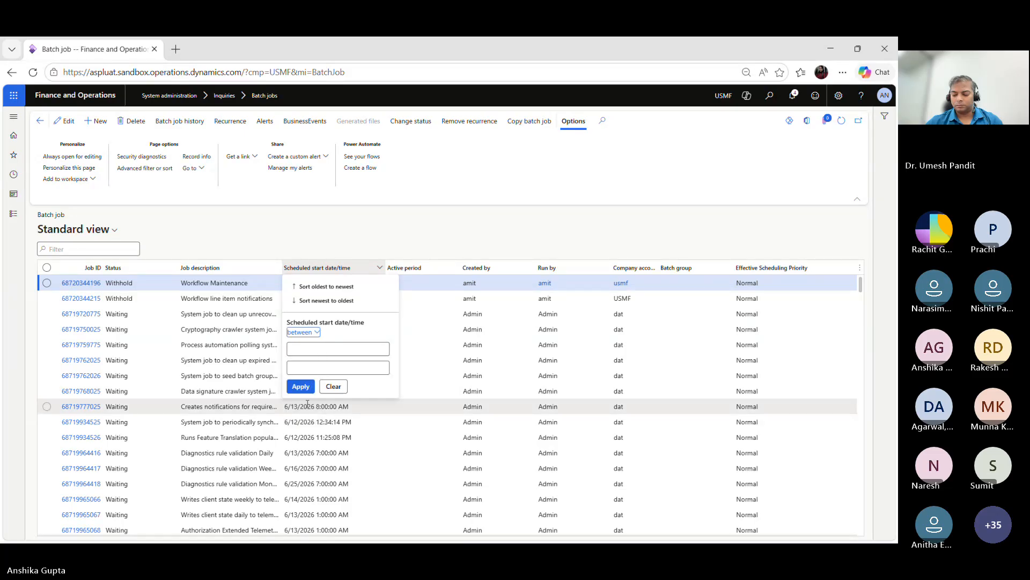
left_click(303, 332)
left_click(314, 346)
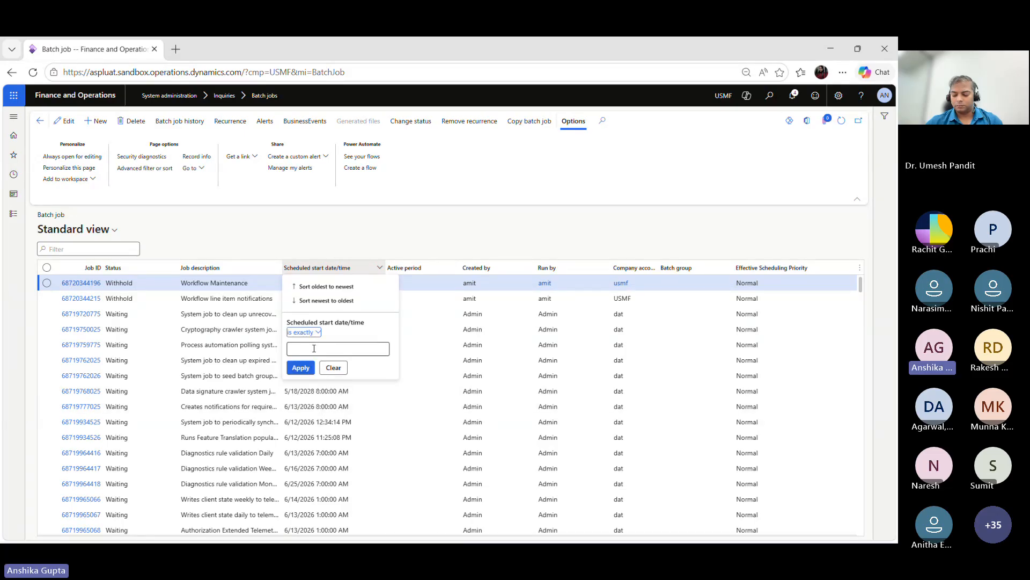
left_click(315, 348)
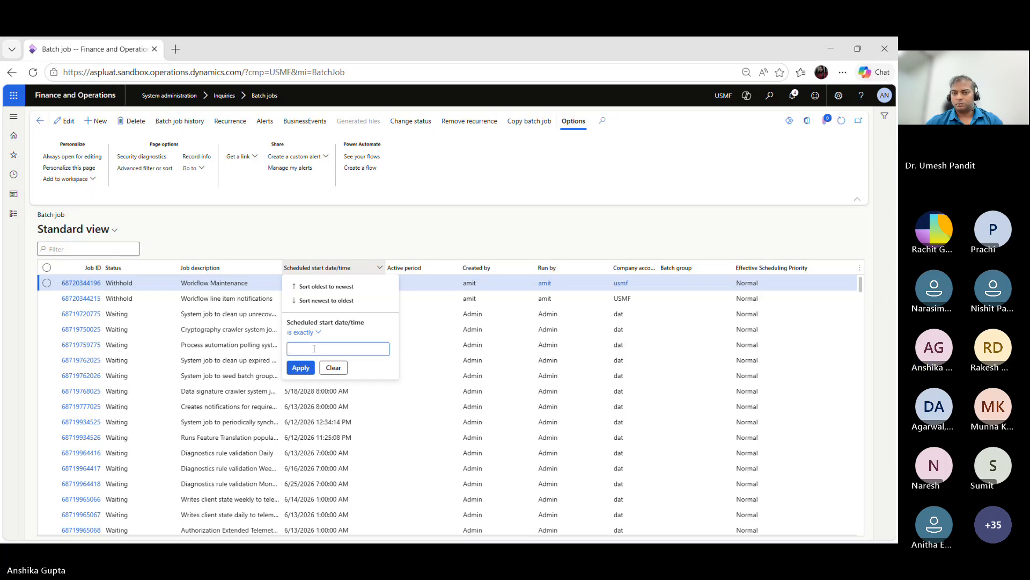
type("6/")
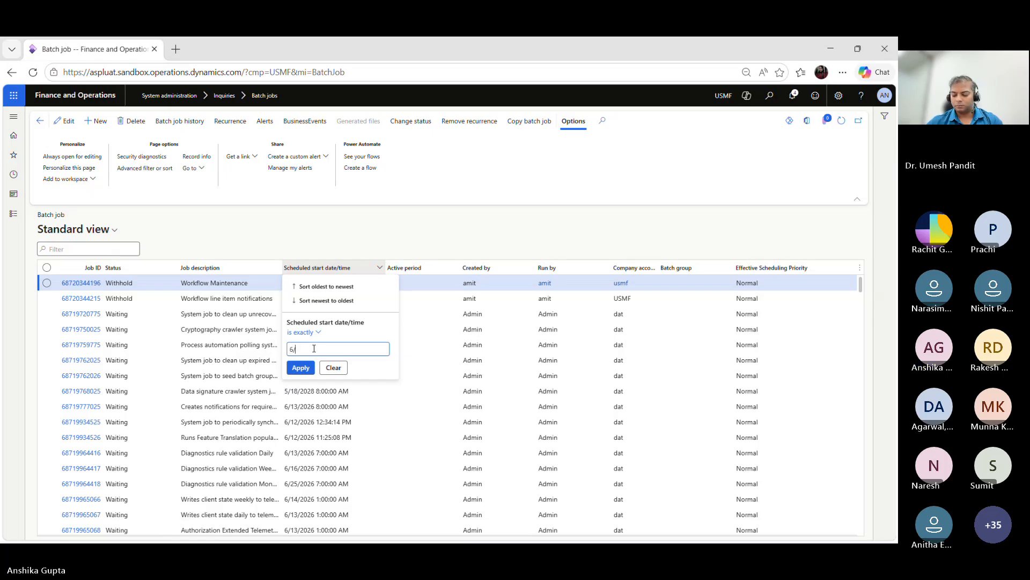
key("BackSpace")
key("BackSpace")
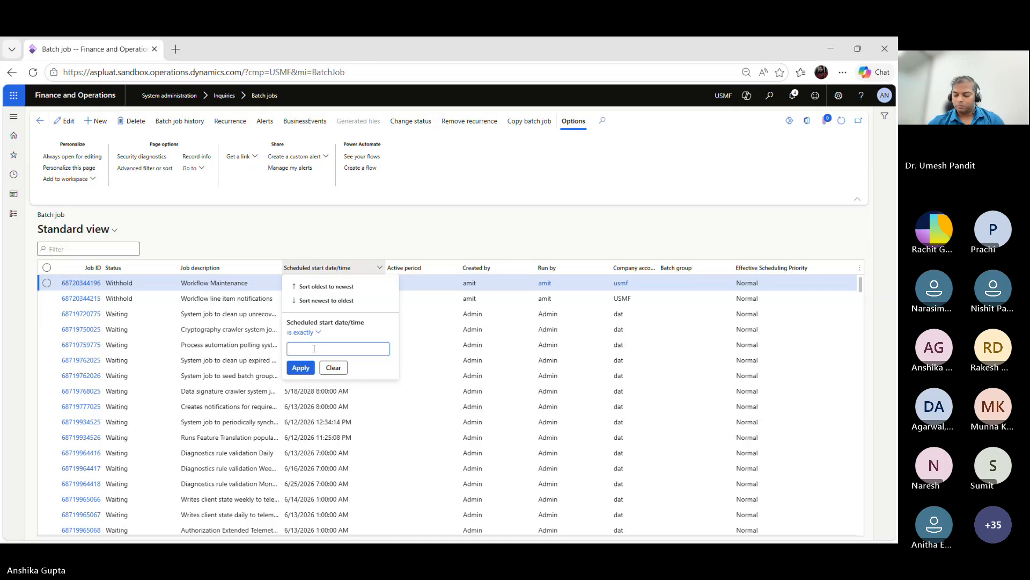
type("6/12/")
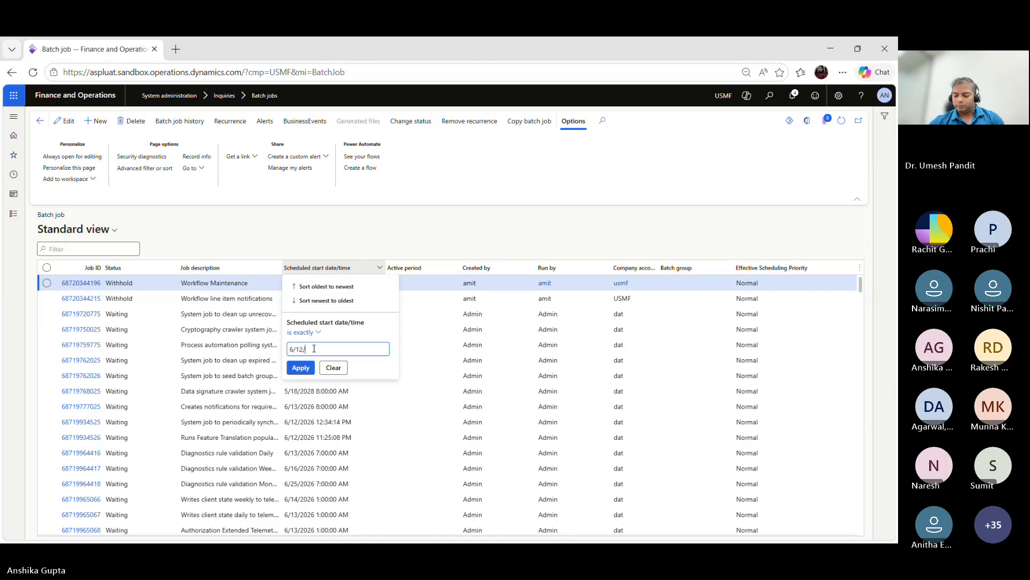
type("2026")
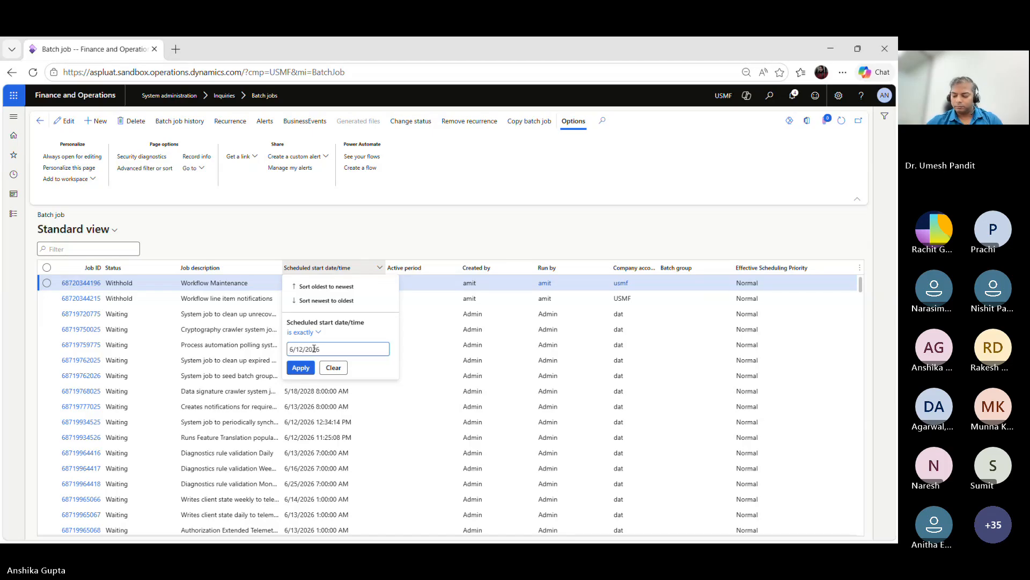
left_click(306, 369)
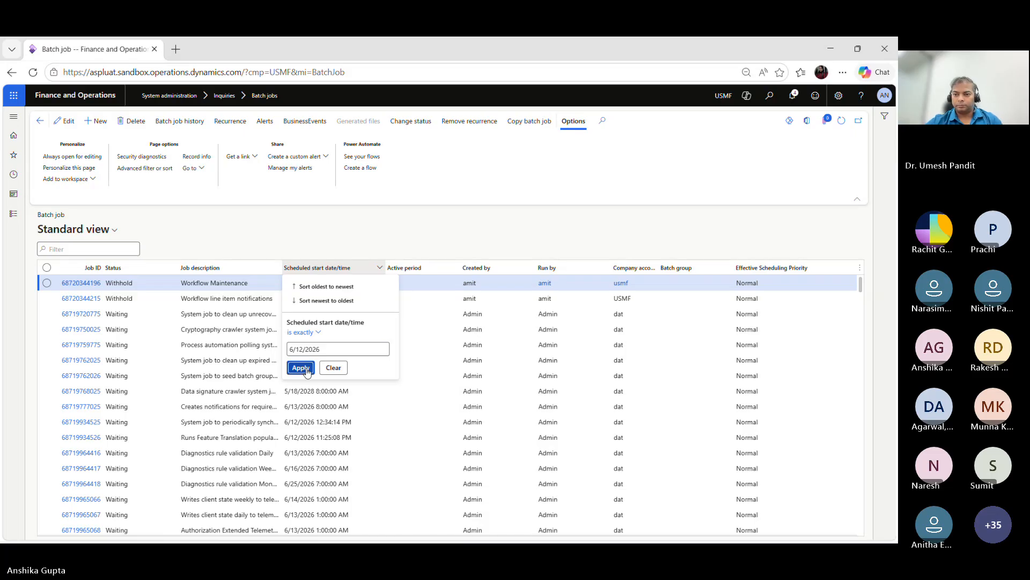
left_click(301, 368)
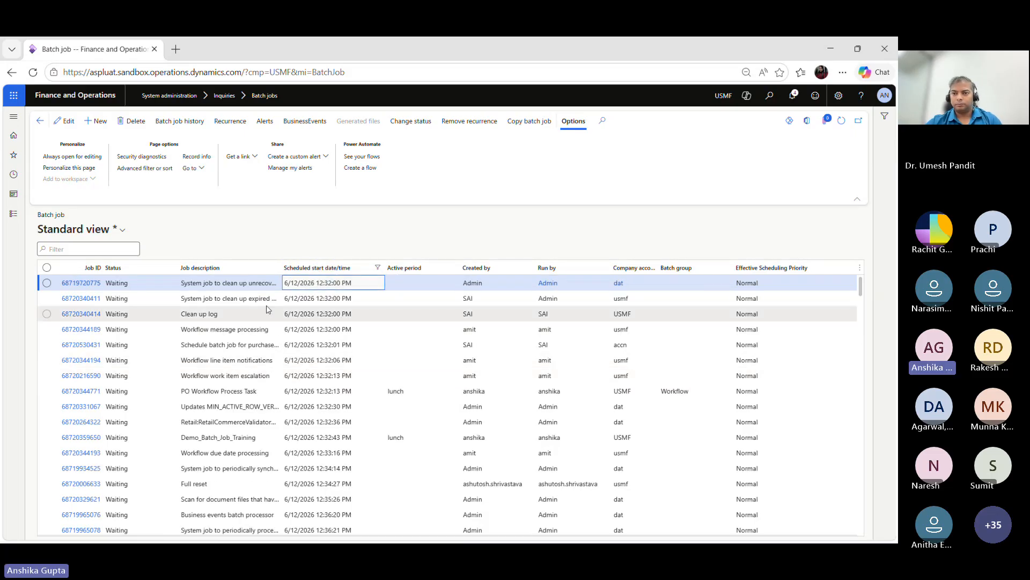